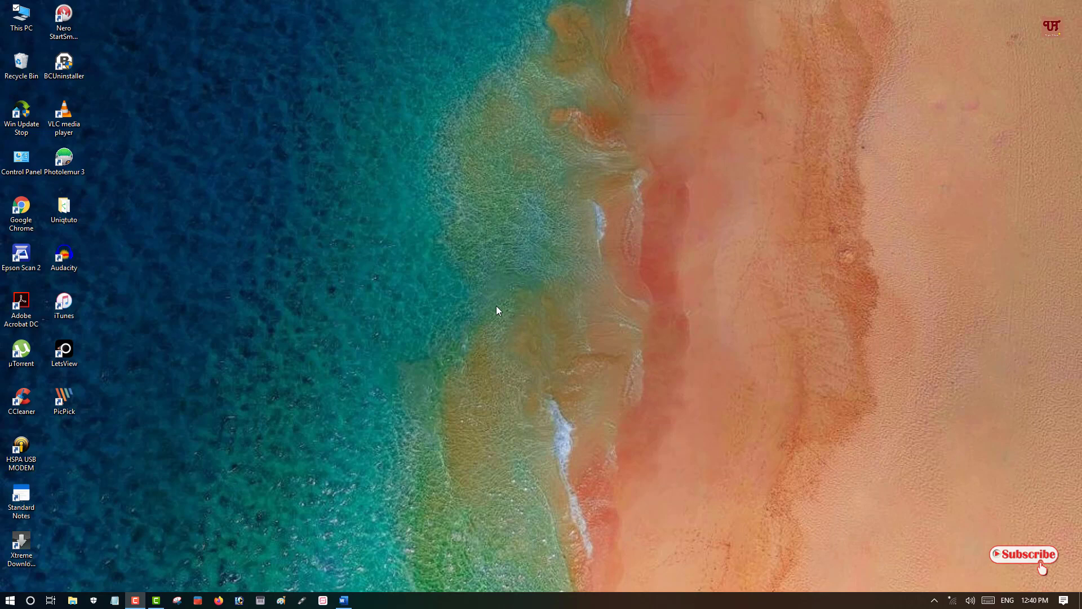
Launch Word from the taskbar to reach its start screen.
left_click(350, 598)
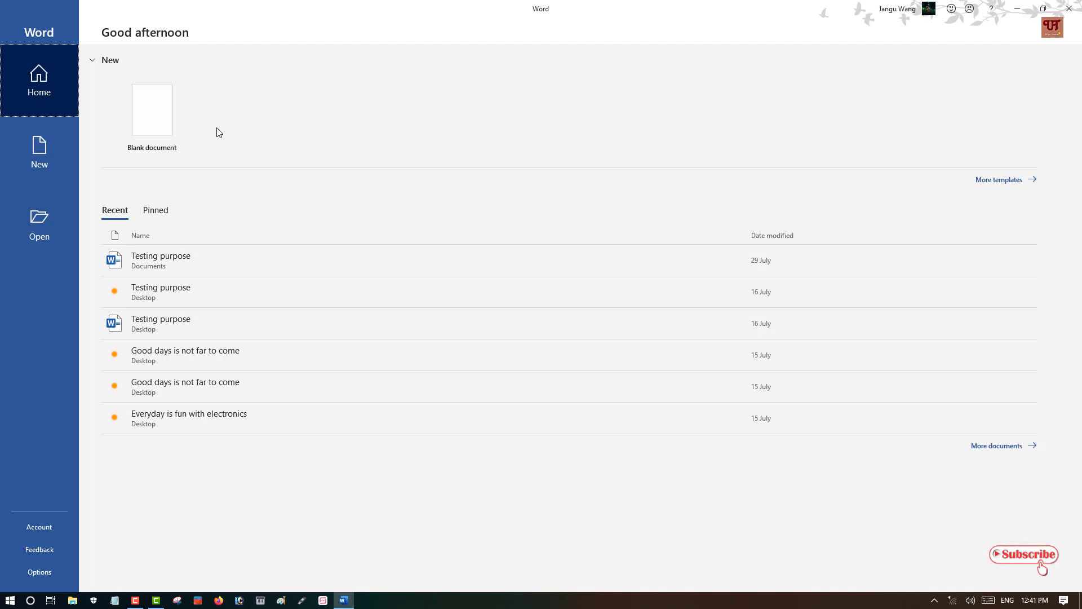
Create a blank document and write the line "Hello everyone it's me JB".
left_click(150, 130)
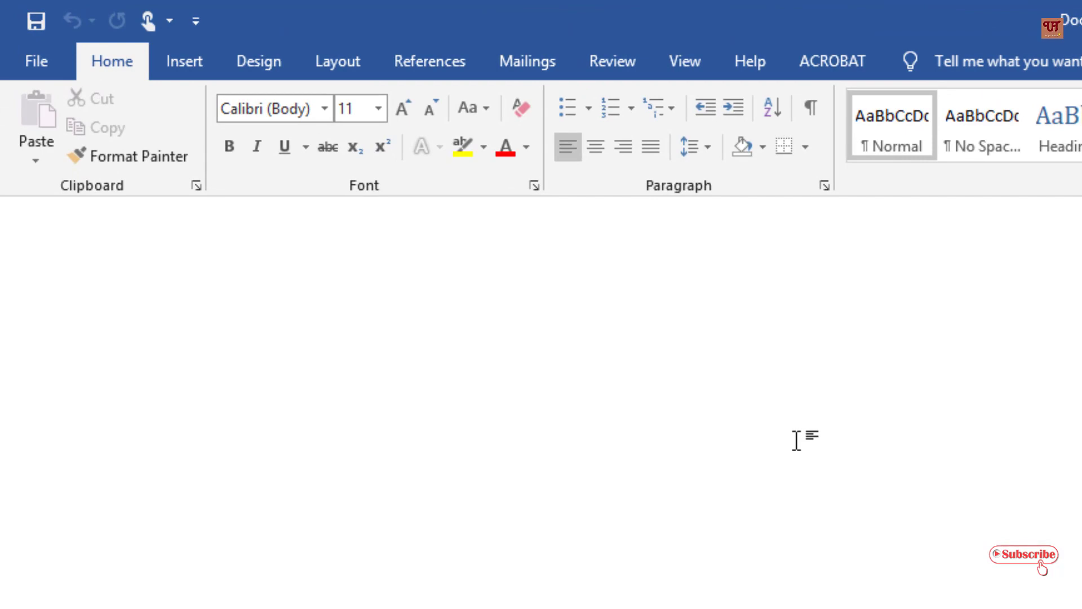
type("Hello everyone is")
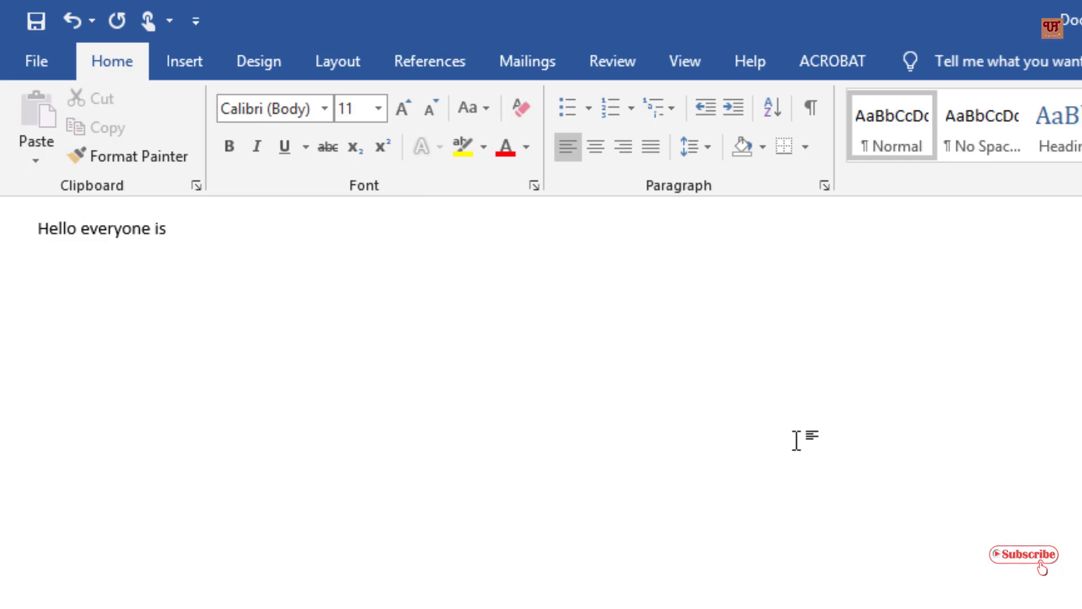
key("BackSpace")
key("BackSpace")
type("t's me JB")
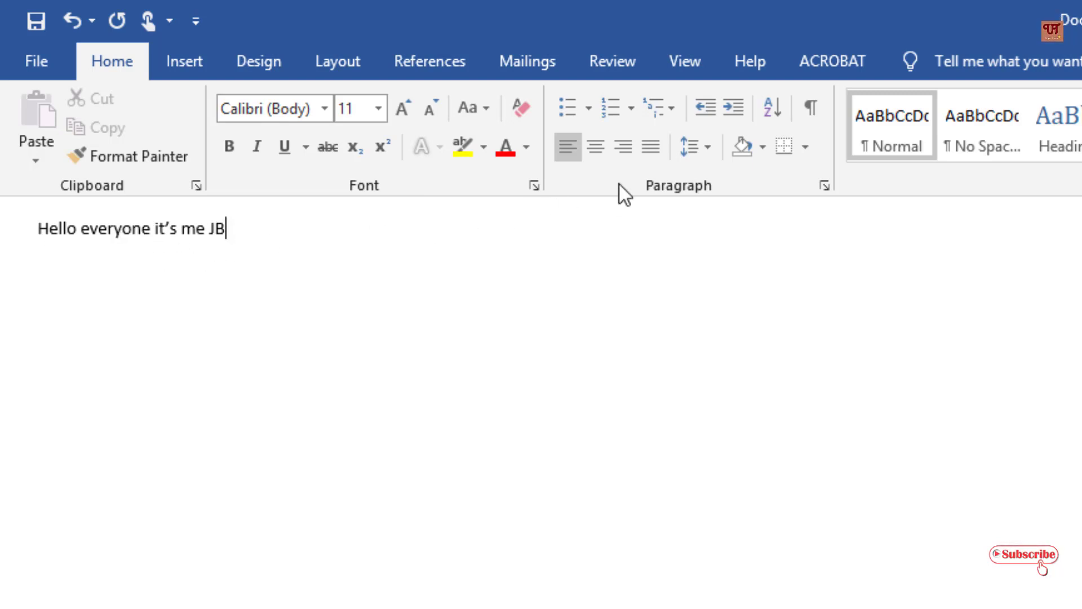
Show the document's word count from Review (5 words, 25 characters with spaces) and dismiss it.
left_click(625, 68)
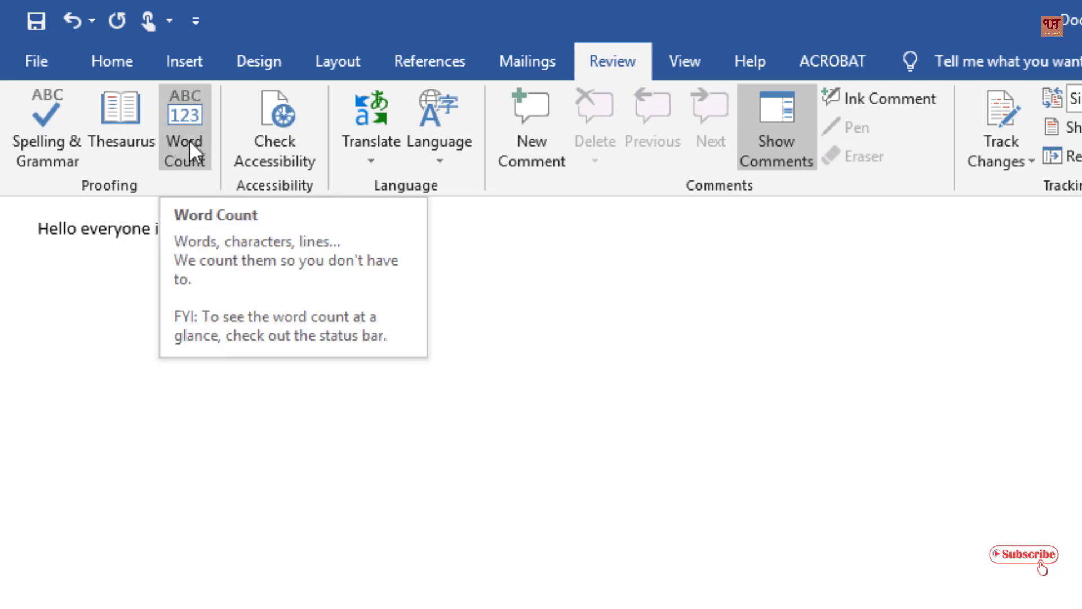
left_click(121, 93)
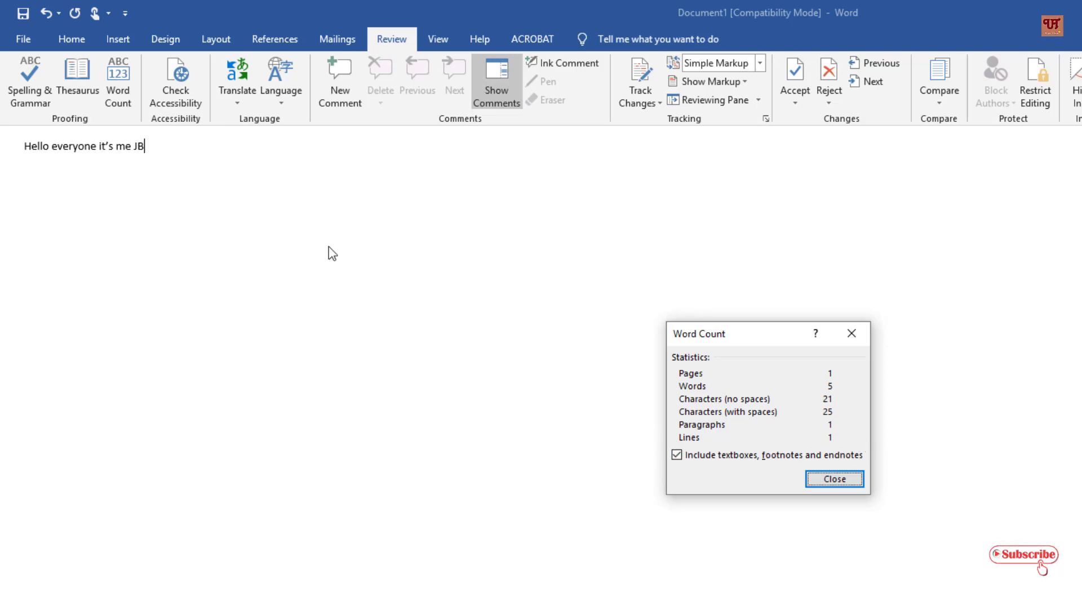
left_click(852, 334)
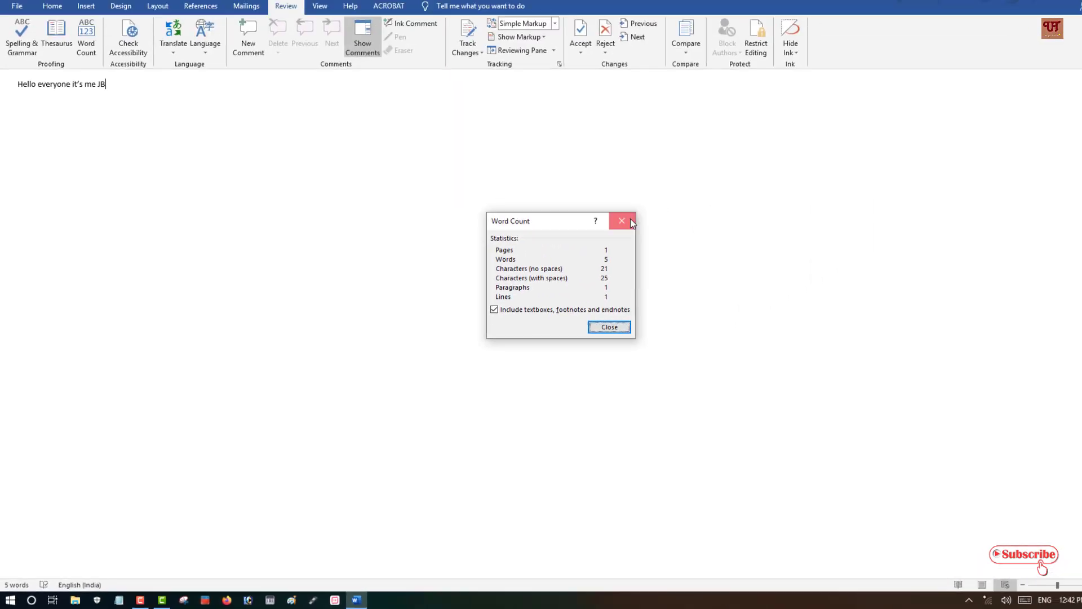
Dismiss the word count statistics shown for the one-line document.
left_click(623, 223)
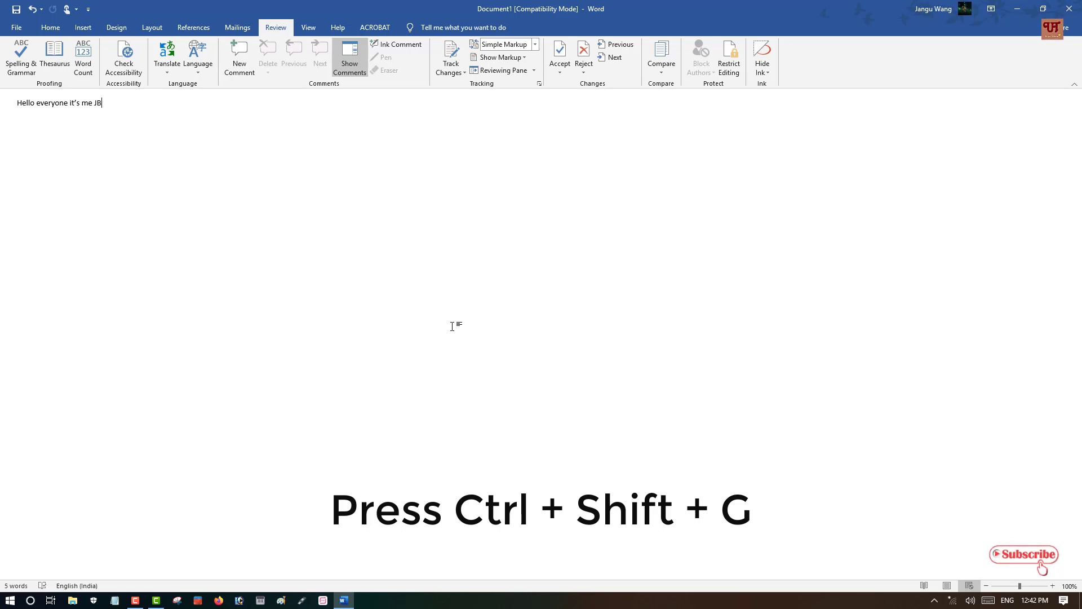
Bring the word count statistics back with Ctrl+Shift+G (still 5 words).
key("ctrl+shift+g")
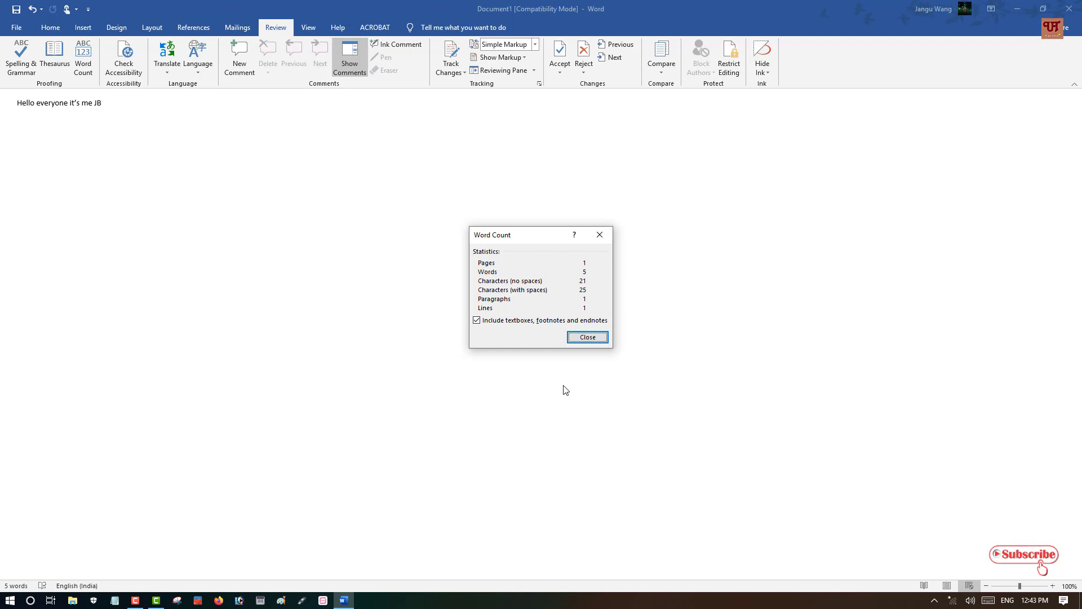
Dismiss the word count statistics and minimize Word to show the desktop.
left_click(607, 237)
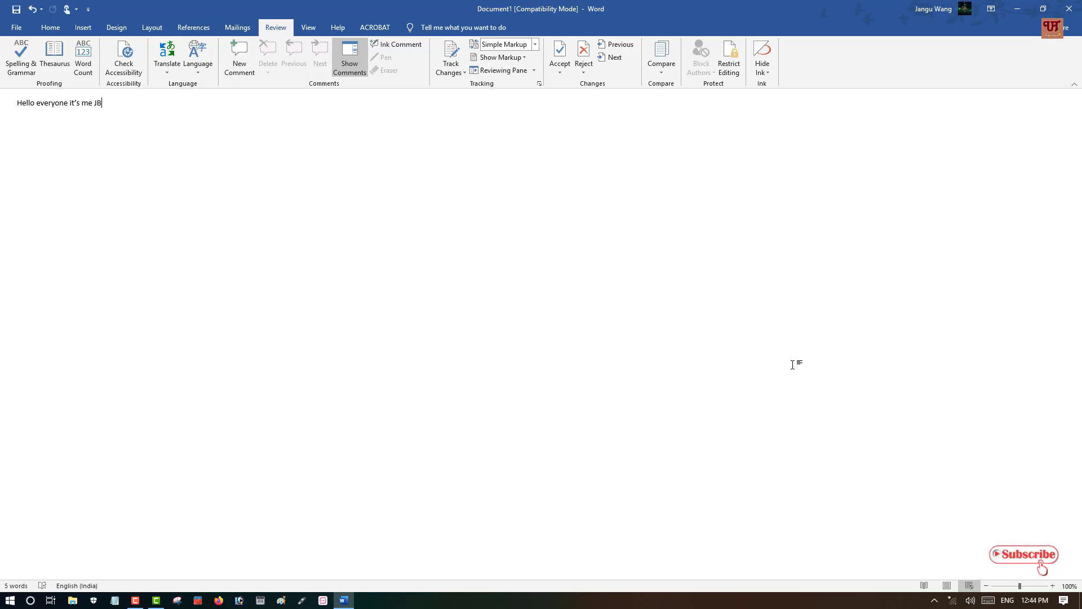
left_click(1017, 10)
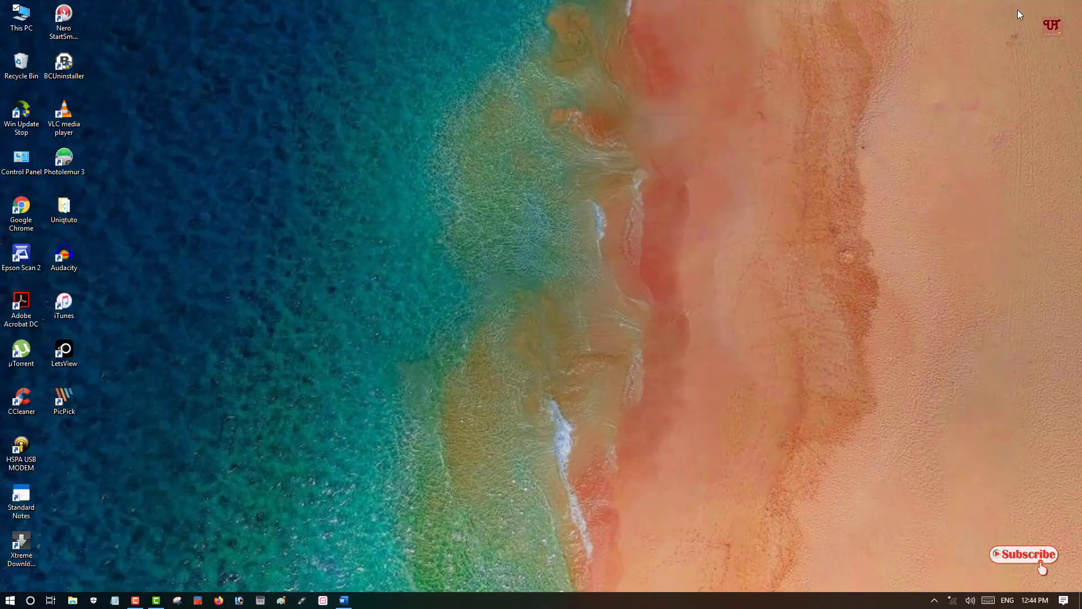